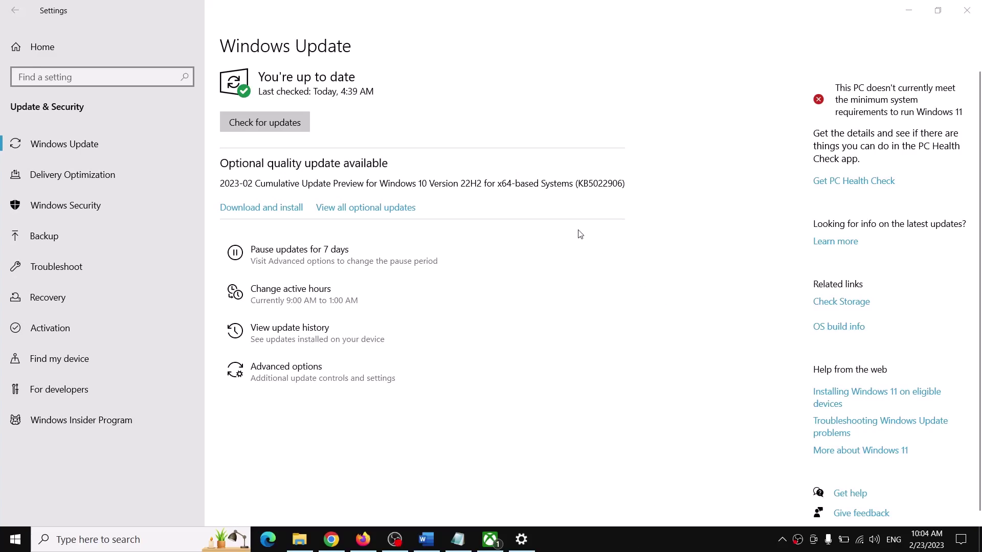
Bring the KB5015807 fix guide forward in Word, then open Settings with Win+I
{"action": "left_click_drag", "start_coordinate": [581, 183], "coordinate": [614, 181]}
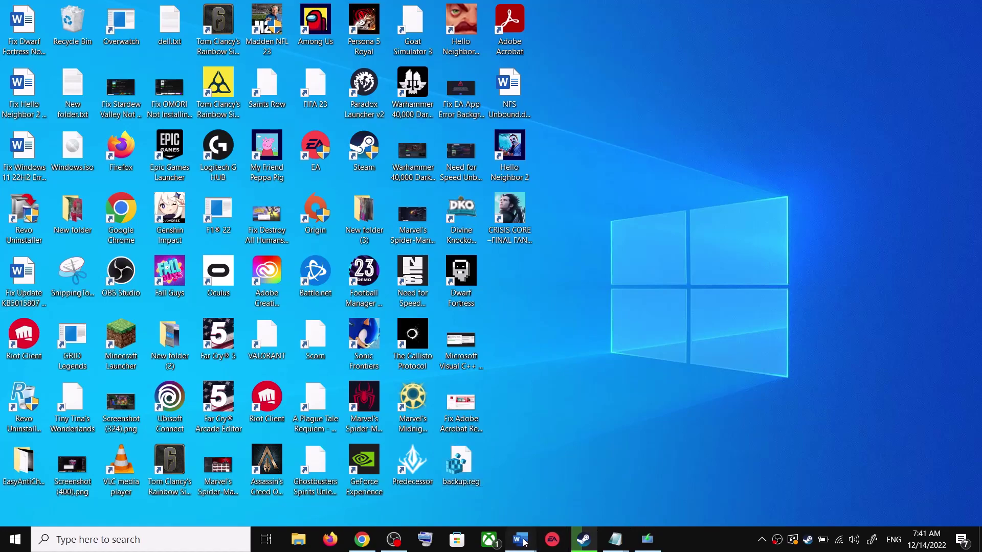
{"action": "mouse_move", "coordinate": [520, 540]}
{"action": "left_click", "coordinate": [588, 476]}
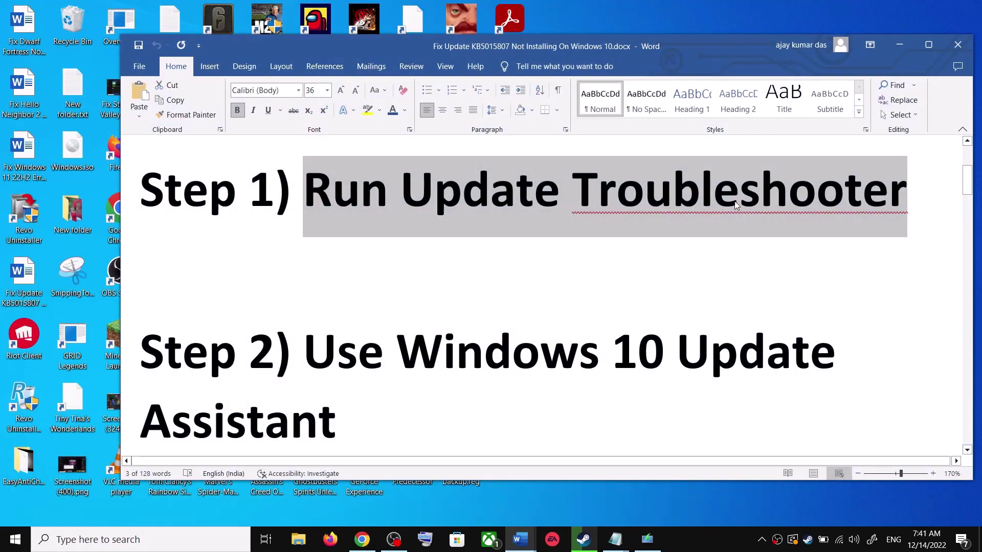
{"action": "key", "text": "super+i"}
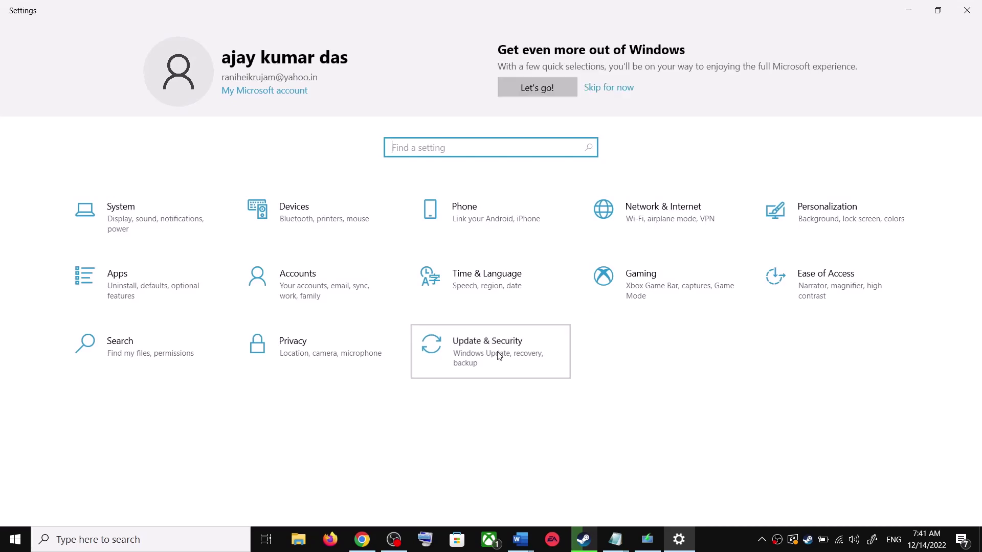
Run the Windows Update troubleshooter from Update & Security's additional troubleshooters
{"action": "left_click", "coordinate": [499, 355]}
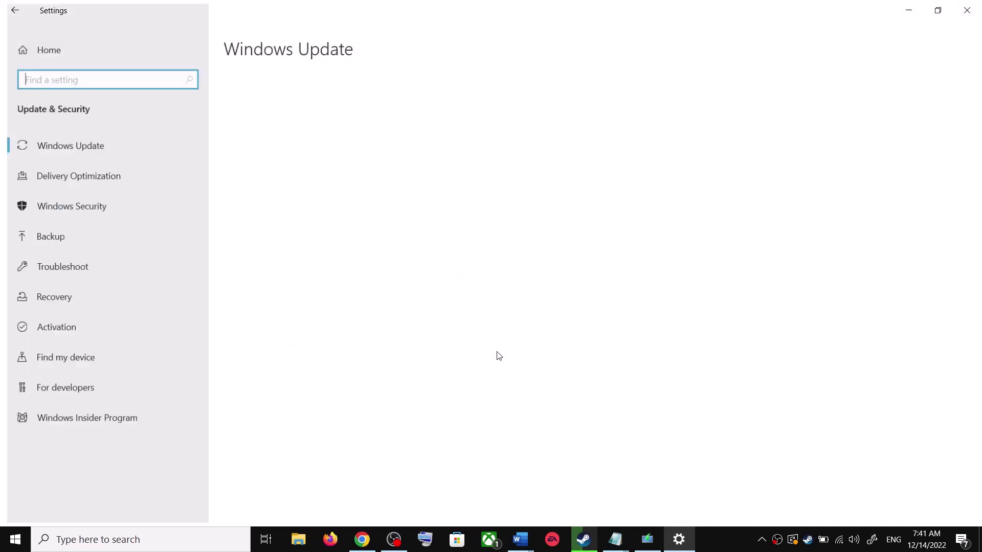
{"action": "left_click", "coordinate": [78, 267]}
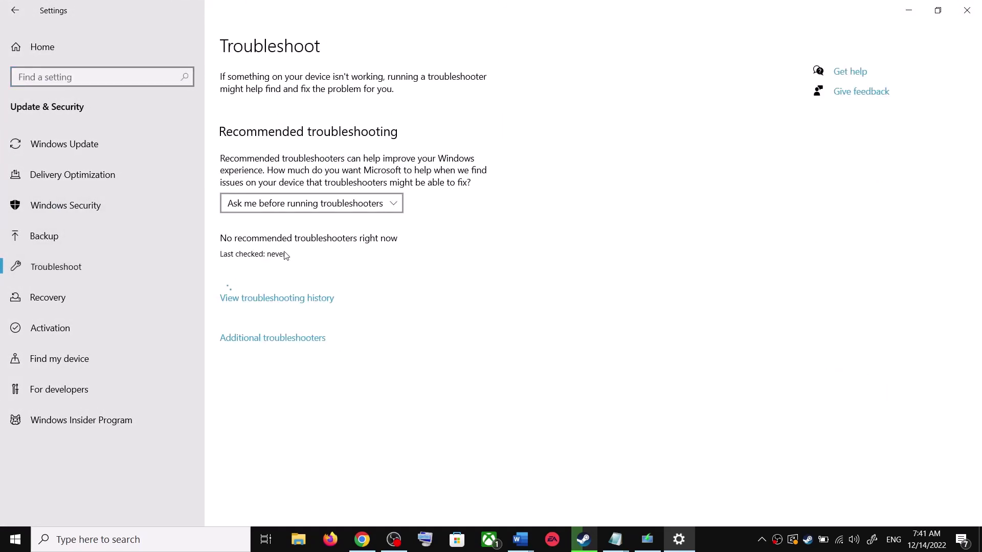
{"action": "left_click", "coordinate": [288, 340]}
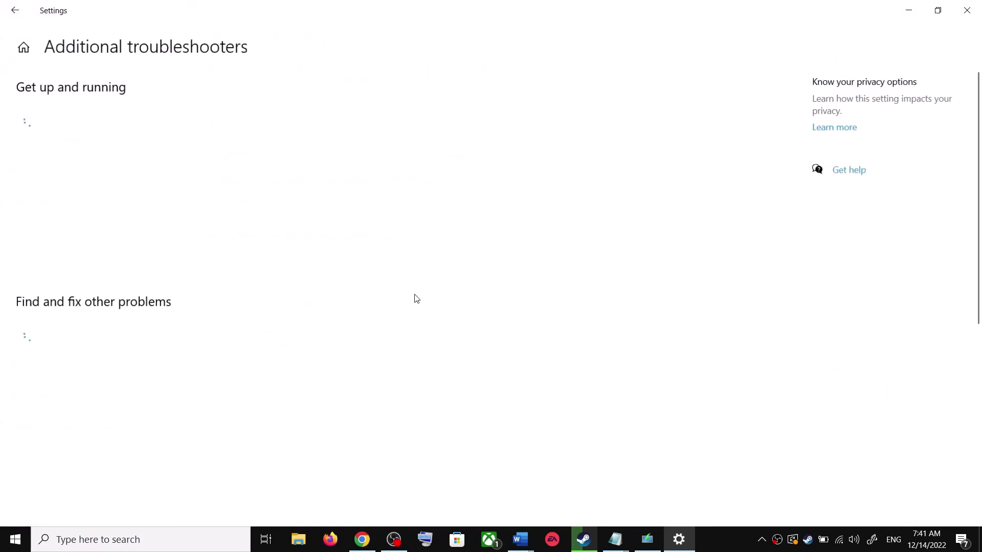
{"action": "left_click", "coordinate": [119, 257]}
{"action": "left_click", "coordinate": [224, 290]}
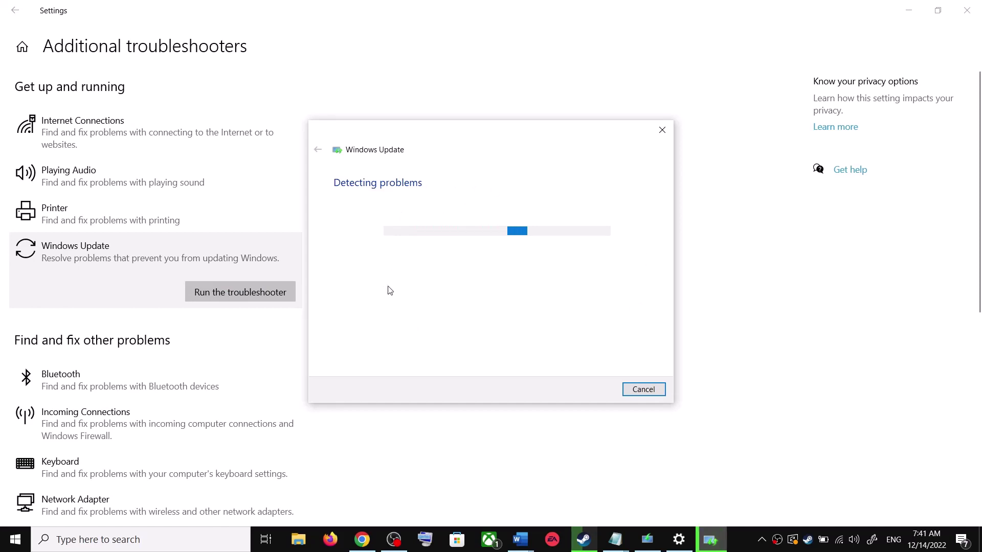
Check the Start menu power options without restarting, and return to Settings
{"action": "left_click", "coordinate": [10, 548]}
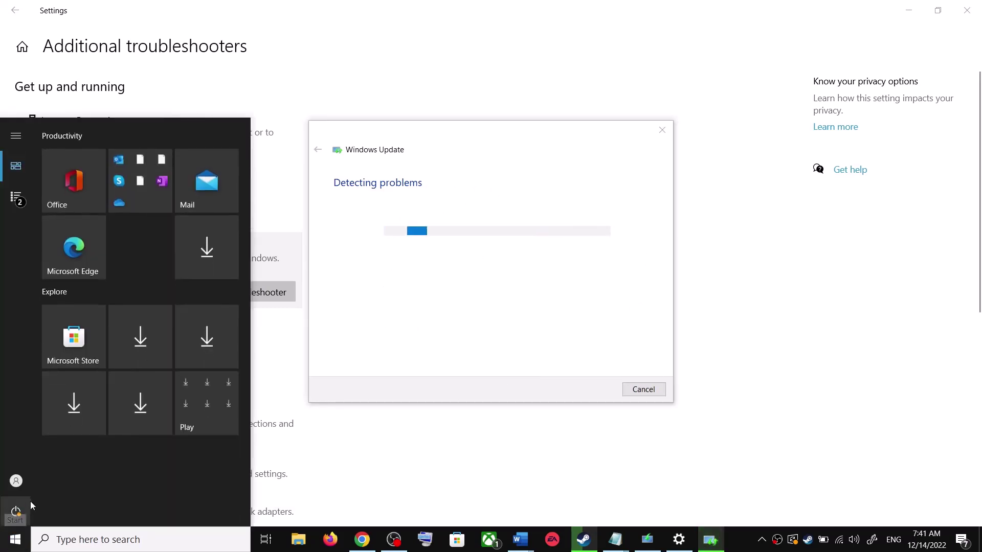
{"action": "left_click", "coordinate": [16, 510]}
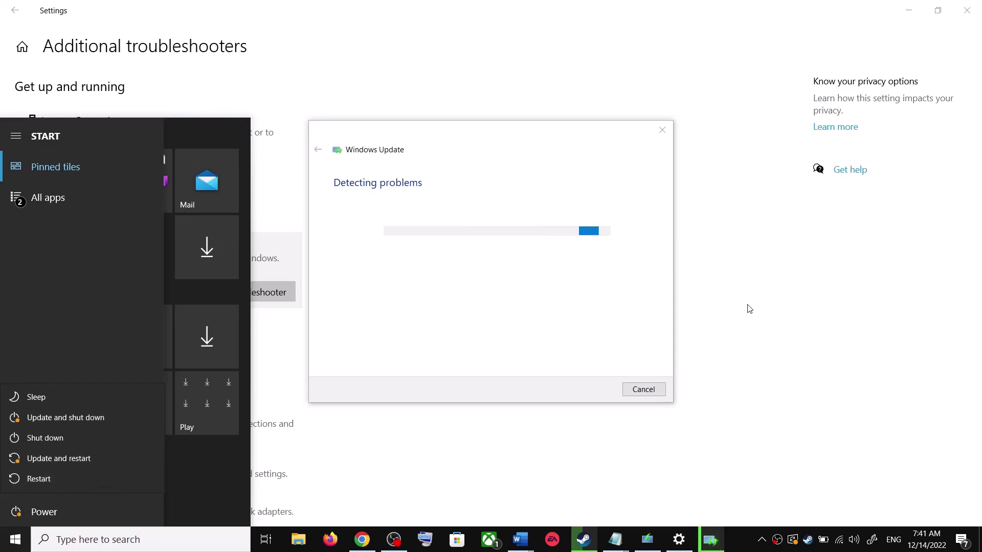
{"action": "left_click", "coordinate": [605, 197]}
{"action": "left_click", "coordinate": [752, 217]}
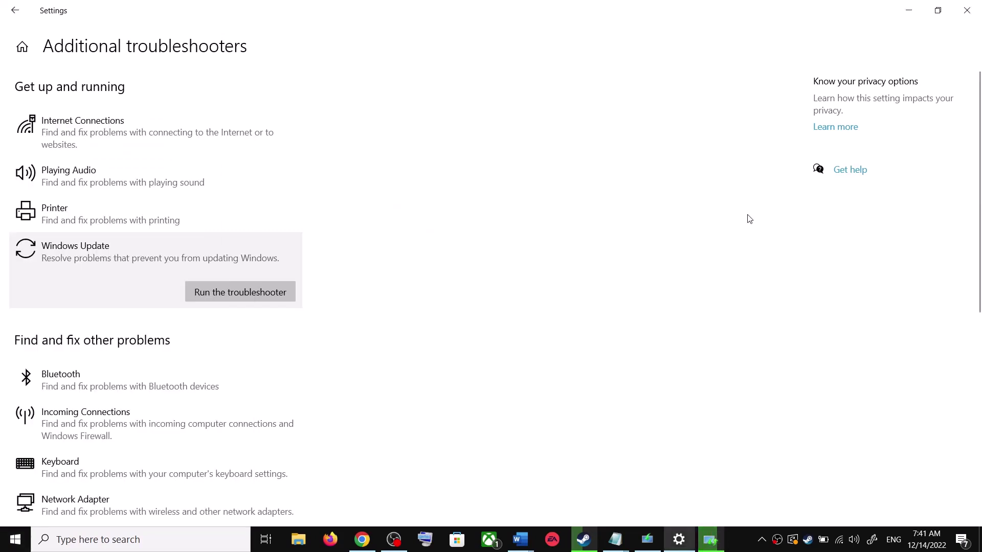
In the Word guide, scroll to Step 2 and select the Update Assistant download link
{"action": "left_click", "coordinate": [530, 541]}
{"action": "left_click", "coordinate": [605, 493]}
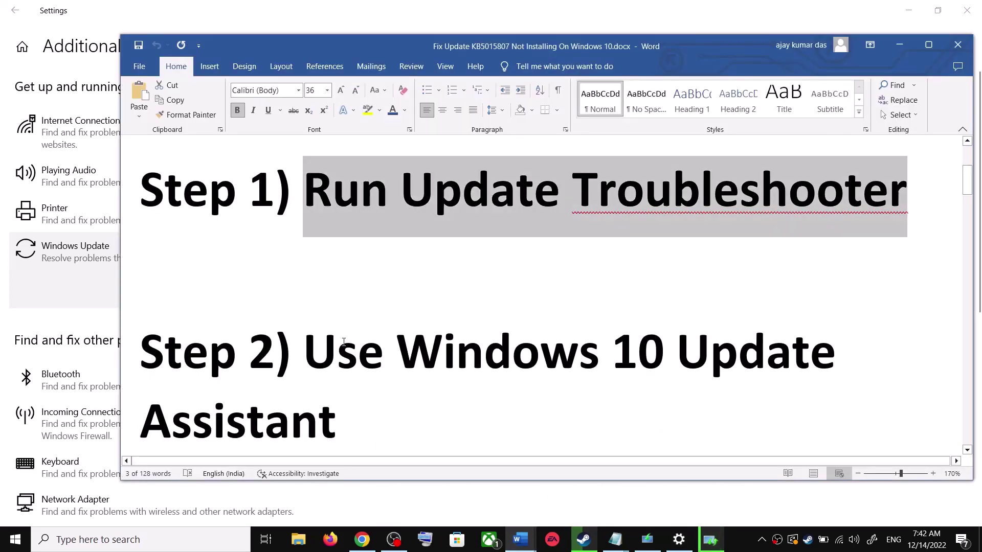
{"action": "scroll", "coordinate": [332, 356], "scroll_direction": "down", "scroll_amount": 1}
{"action": "left_click_drag", "start_coordinate": [306, 302], "coordinate": [357, 353]}
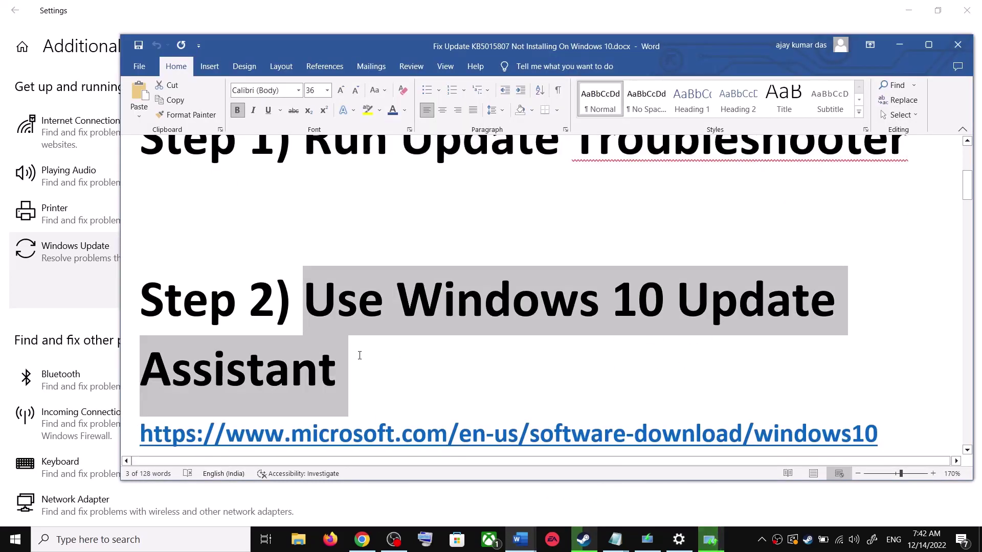
{"action": "scroll", "coordinate": [415, 397], "scroll_direction": "down", "scroll_amount": 1}
{"action": "left_click_drag", "start_coordinate": [884, 384], "coordinate": [231, 393]}
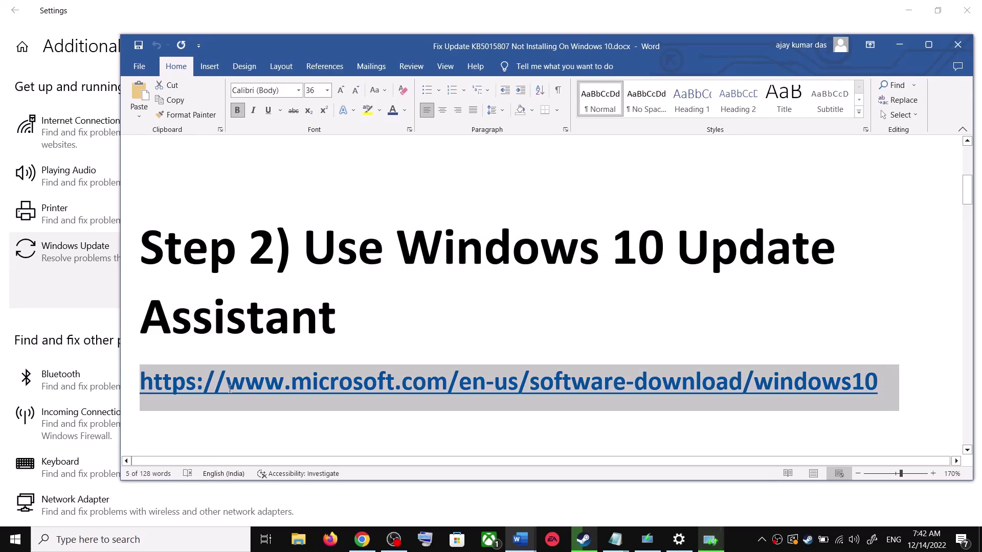
Download and run Windows10Upgrade from the Download Windows 10 page, closing it once finished
{"action": "mouse_move", "coordinate": [372, 547]}
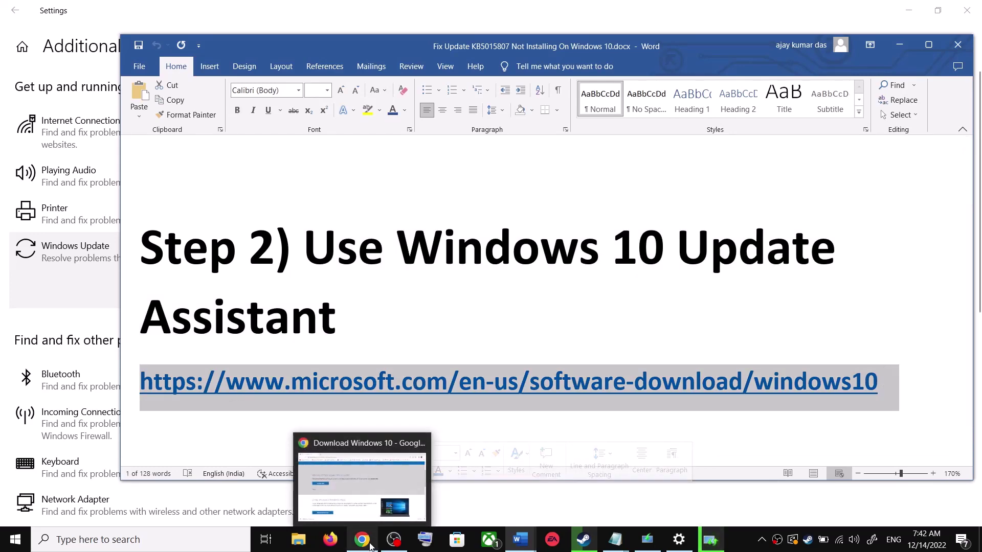
{"action": "left_click", "coordinate": [407, 476]}
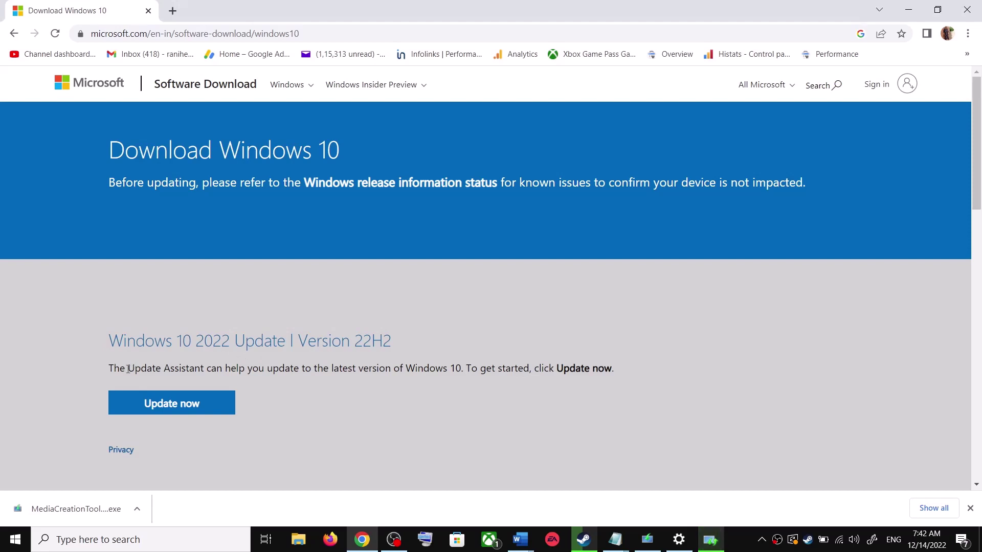
{"action": "left_click_drag", "start_coordinate": [128, 369], "coordinate": [204, 369]}
{"action": "left_click", "coordinate": [196, 405]}
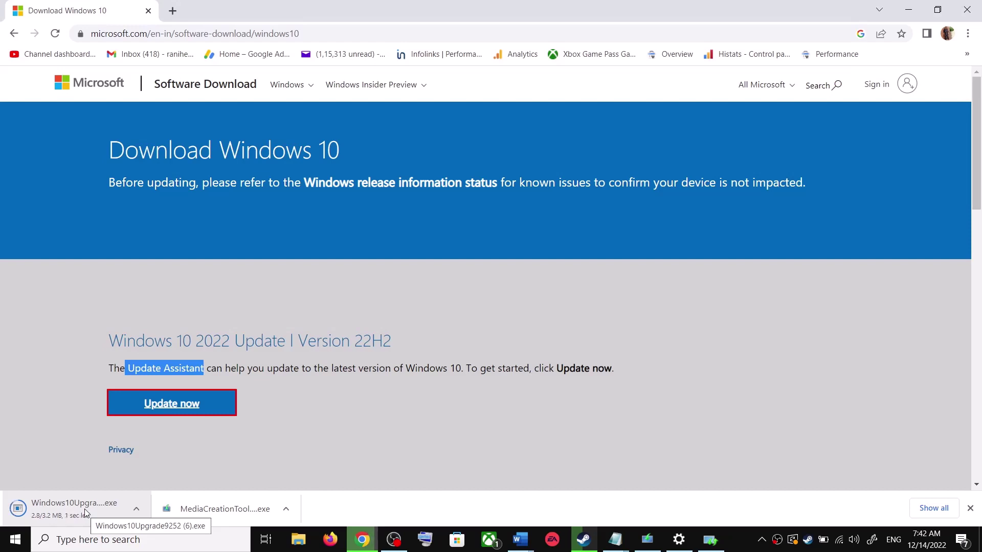
{"action": "left_click", "coordinate": [61, 510]}
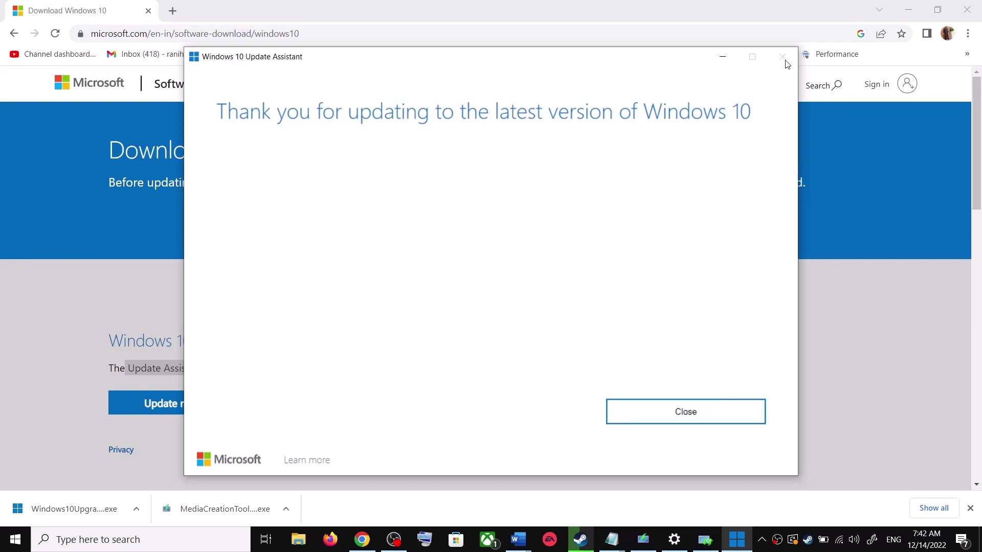
{"action": "left_click", "coordinate": [717, 416]}
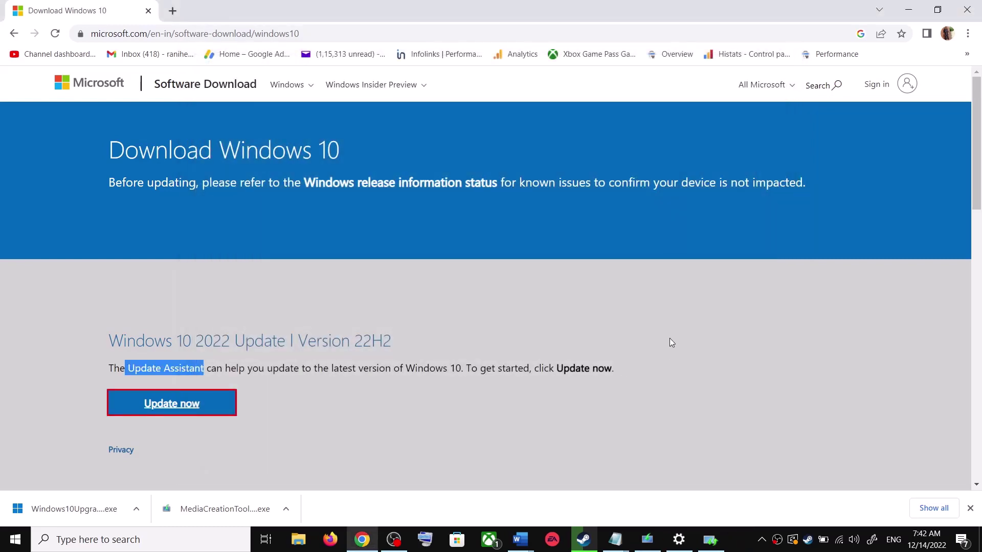
Copy the Step 3 command lines, SC config trustedinstaller through net start appidsvc, from Word
{"action": "mouse_move", "coordinate": [520, 540]}
{"action": "left_click", "coordinate": [613, 508]}
{"action": "scroll", "coordinate": [402, 345], "scroll_direction": "down", "scroll_amount": 4}
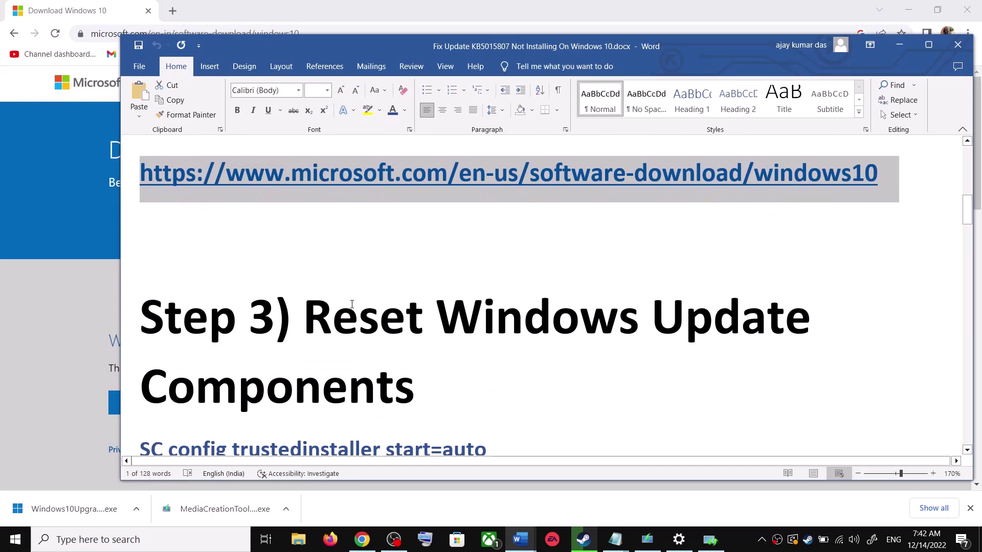
{"action": "left_click_drag", "start_coordinate": [311, 317], "coordinate": [424, 392]}
{"action": "scroll", "coordinate": [428, 373], "scroll_direction": "down", "scroll_amount": 2}
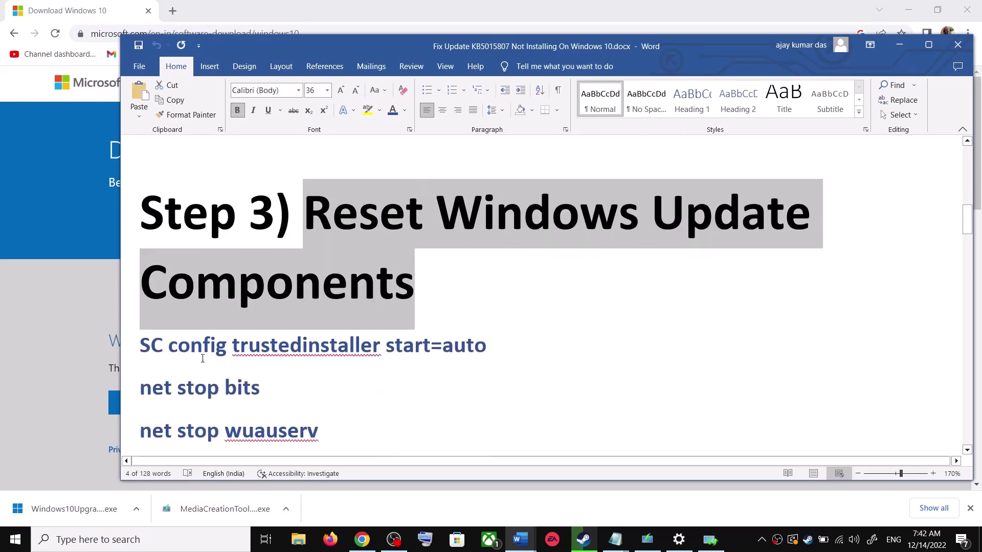
{"action": "left_click", "coordinate": [146, 345]}
{"action": "left_click_drag", "start_coordinate": [145, 345], "coordinate": [317, 435]}
{"action": "scroll", "coordinate": [265, 329], "scroll_direction": "down", "scroll_amount": 1}
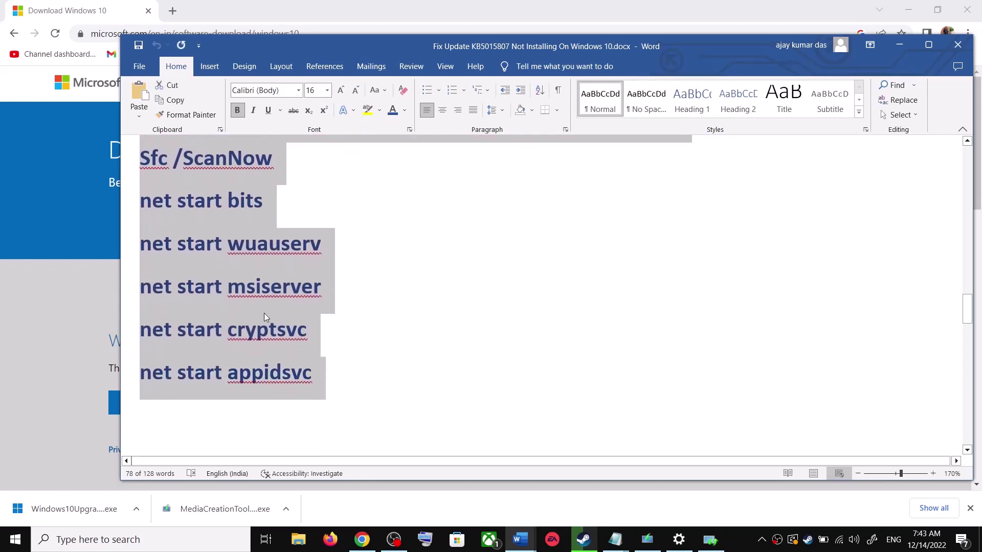
{"action": "right_click", "coordinate": [261, 282]}
{"action": "left_click", "coordinate": [303, 333]}
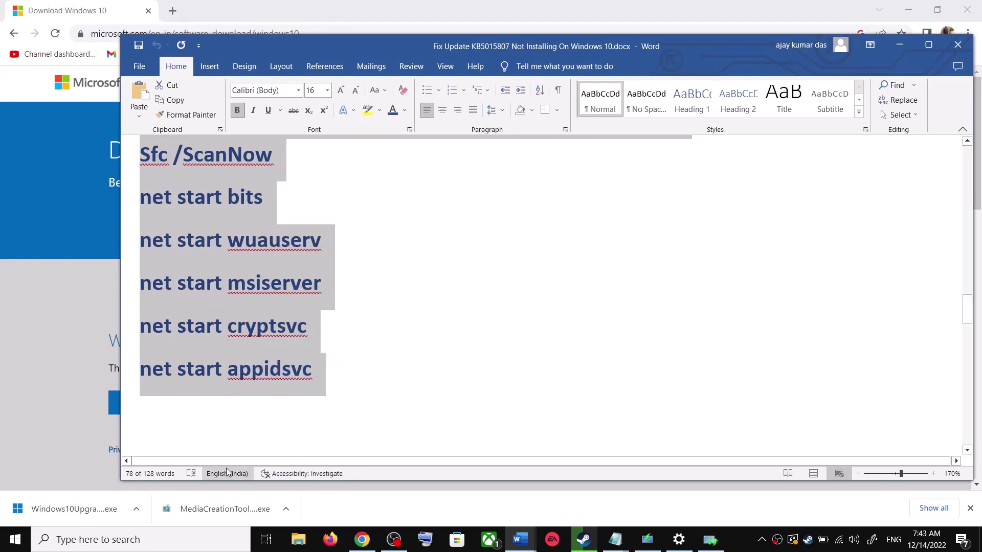
Paste the copied reset commands into a new Notepad window
{"action": "left_click", "coordinate": [172, 549]}
{"action": "type", "text": "ote"}
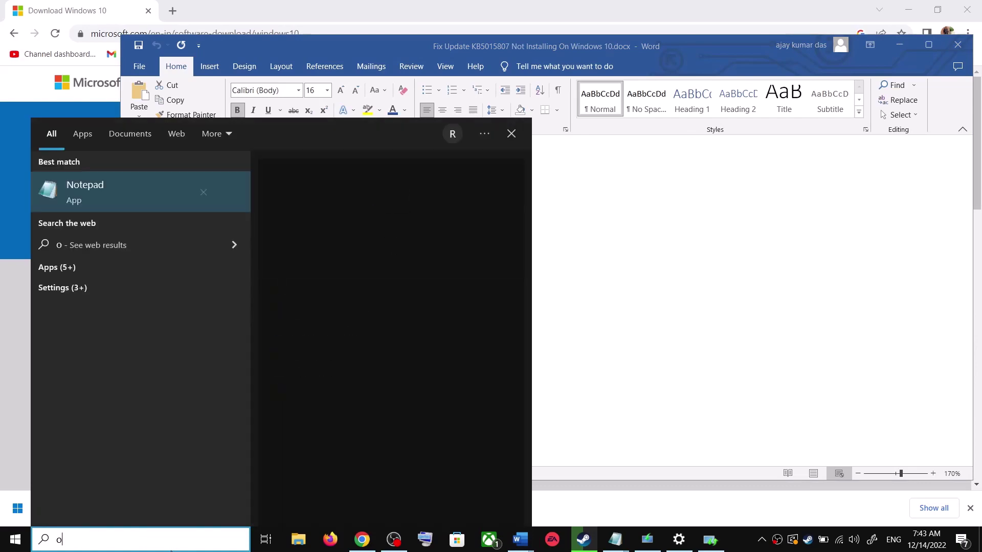
{"action": "left_click", "coordinate": [165, 182]}
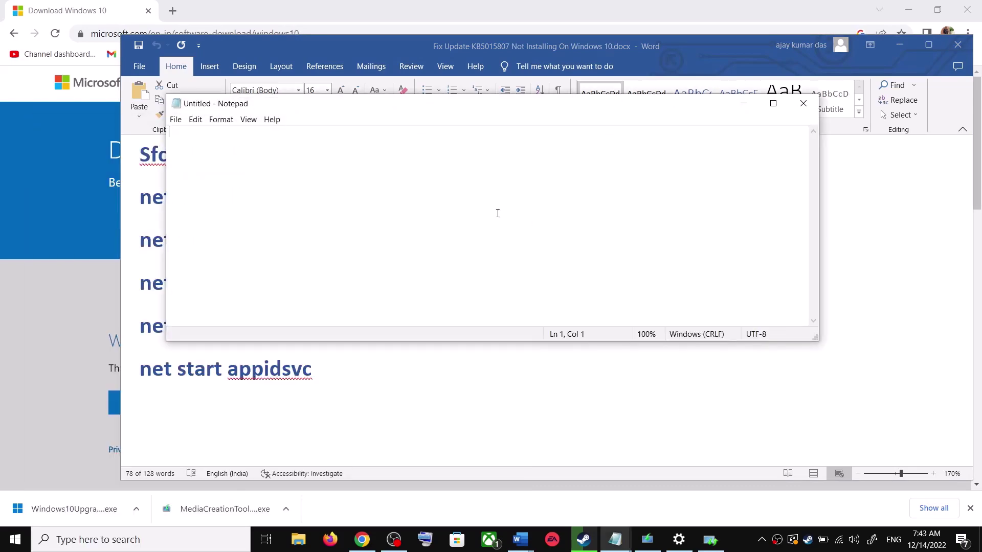
{"action": "key", "text": "ctrl+v"}
{"action": "scroll", "coordinate": [302, 238], "scroll_direction": "up", "scroll_amount": 3}
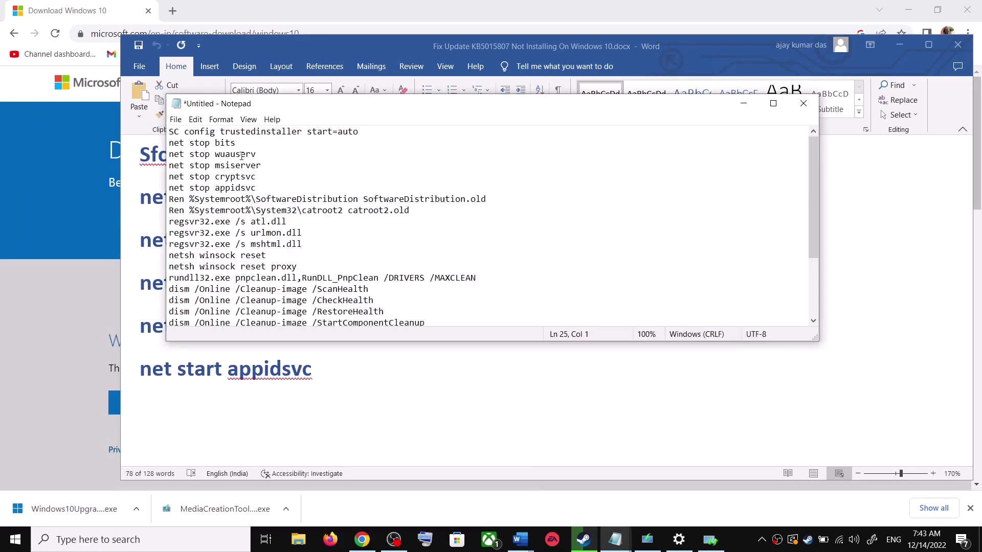
Start saving to the Desktop and copy the name Wufix.bat from the guide
{"action": "left_click", "coordinate": [175, 119]}
{"action": "left_click", "coordinate": [200, 184]}
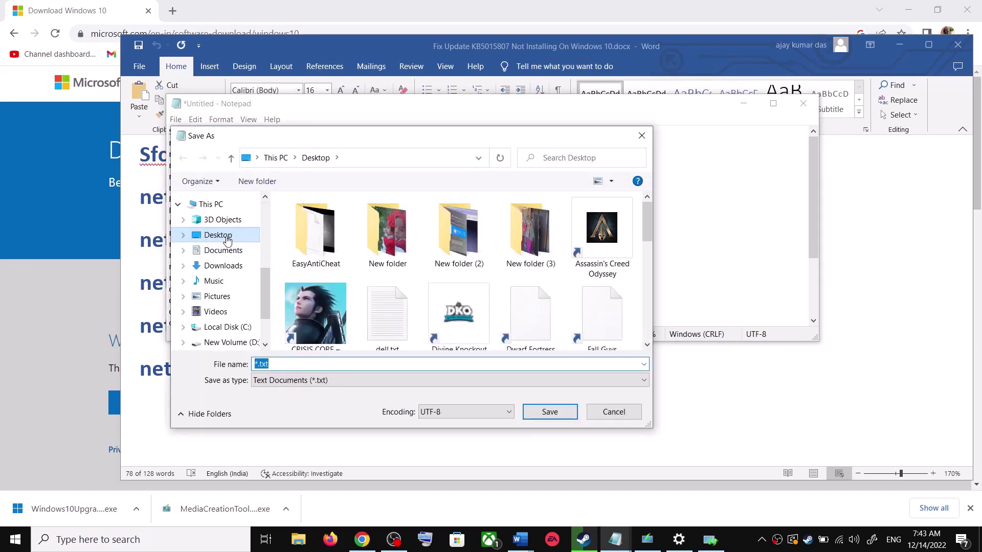
{"action": "left_click", "coordinate": [226, 239]}
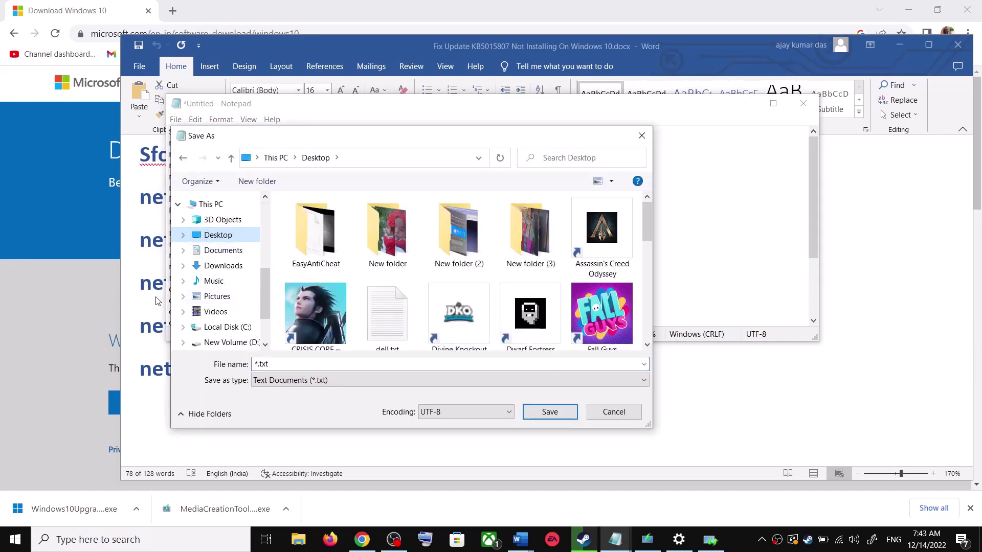
{"action": "key", "text": "alt+Tab"}
{"action": "scroll", "coordinate": [257, 315], "scroll_direction": "down", "scroll_amount": 4}
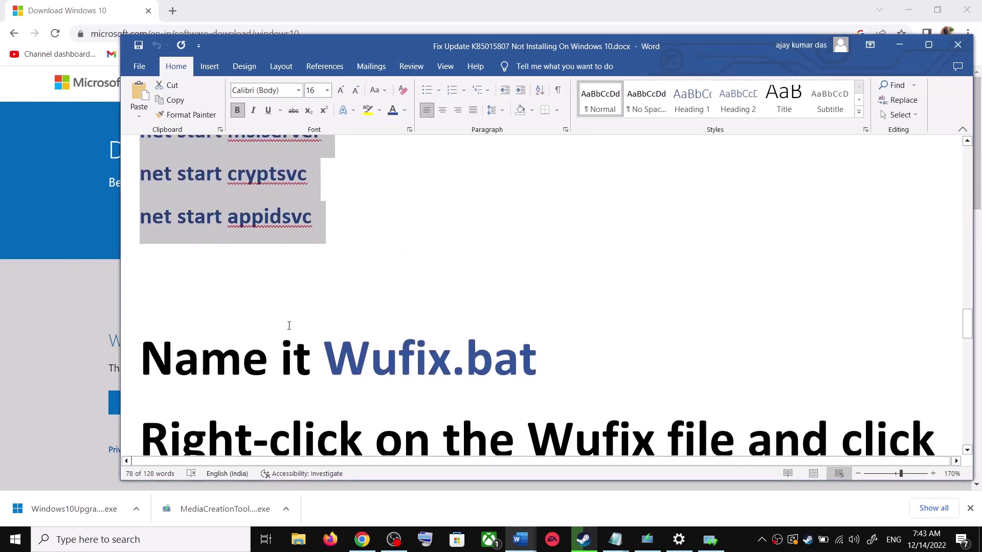
{"action": "left_click_drag", "start_coordinate": [542, 364], "coordinate": [375, 353]}
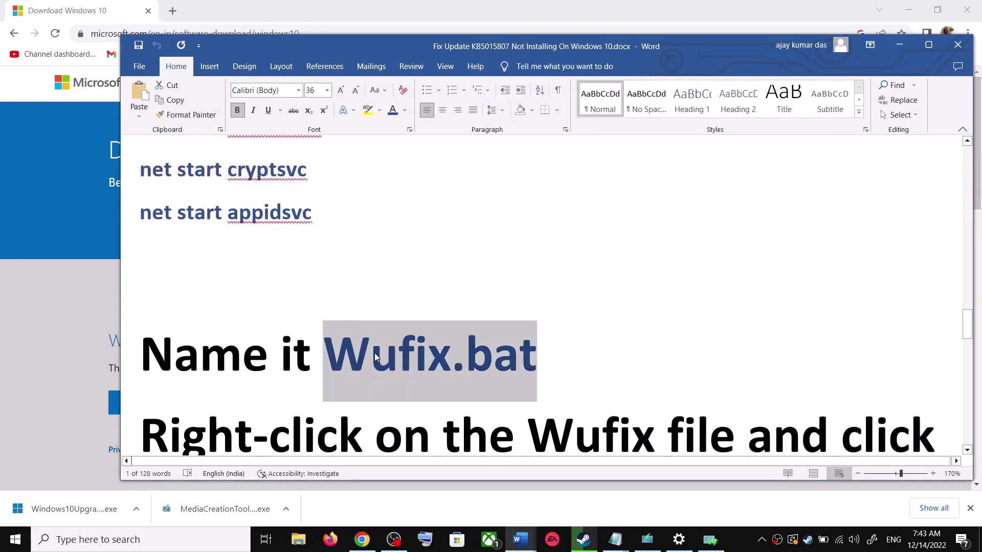
{"action": "key", "text": "ctrl+c"}
Save the script as Wufix.bat with type All Files (*.*), then show the desktop
{"action": "key", "text": "alt+Tab"}
{"action": "left_click", "coordinate": [357, 363]}
{"action": "key", "text": "ctrl+v"}
{"action": "left_click", "coordinate": [300, 388]}
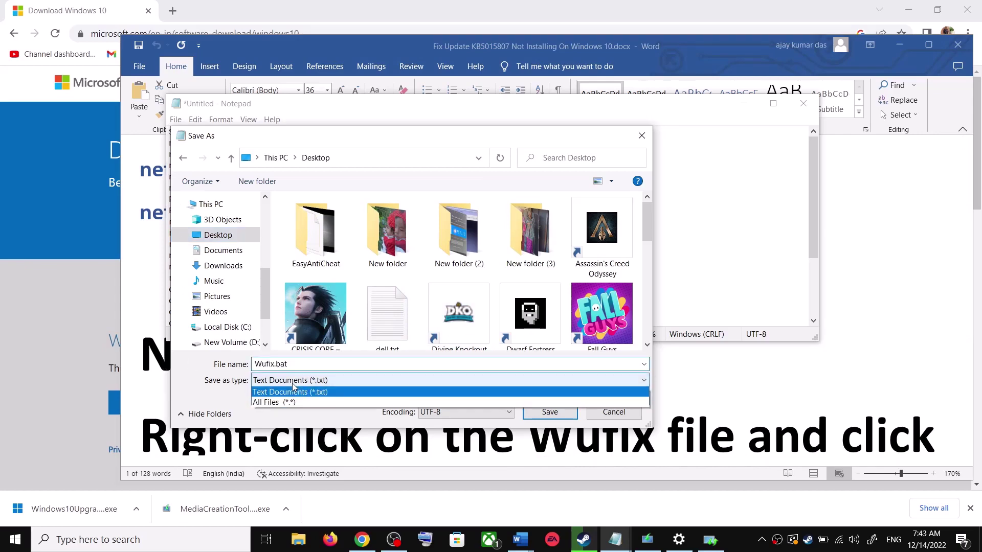
{"action": "left_click", "coordinate": [281, 402]}
{"action": "left_click", "coordinate": [552, 412]}
{"action": "key", "text": "super+d"}
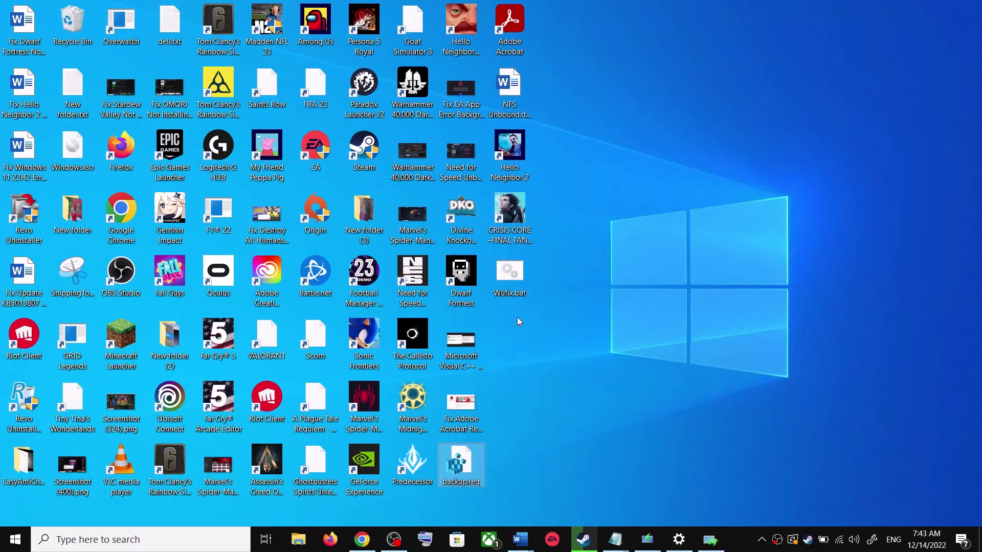
Launch Wufix.bat on the desktop using Run as administrator
{"action": "left_click", "coordinate": [517, 280]}
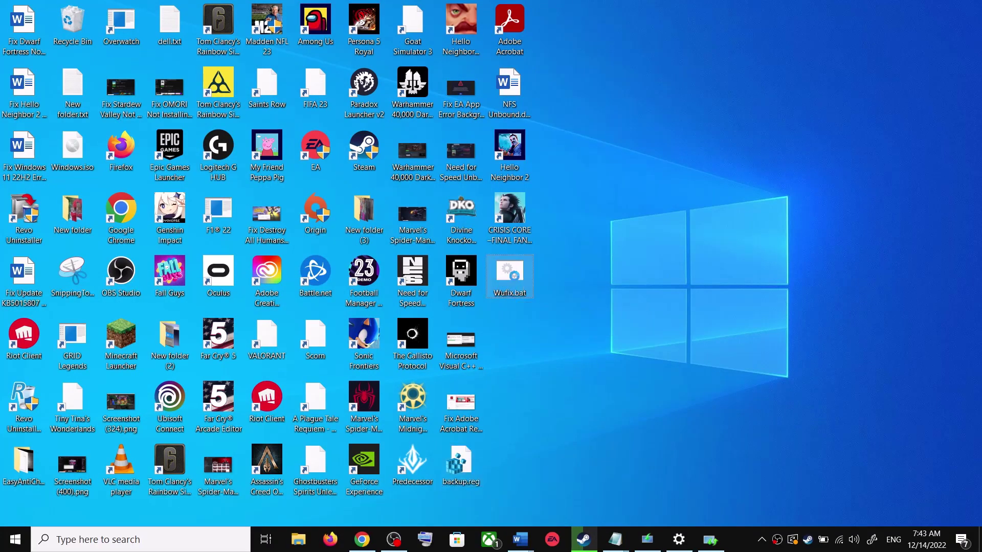
{"action": "right_click", "coordinate": [516, 279]}
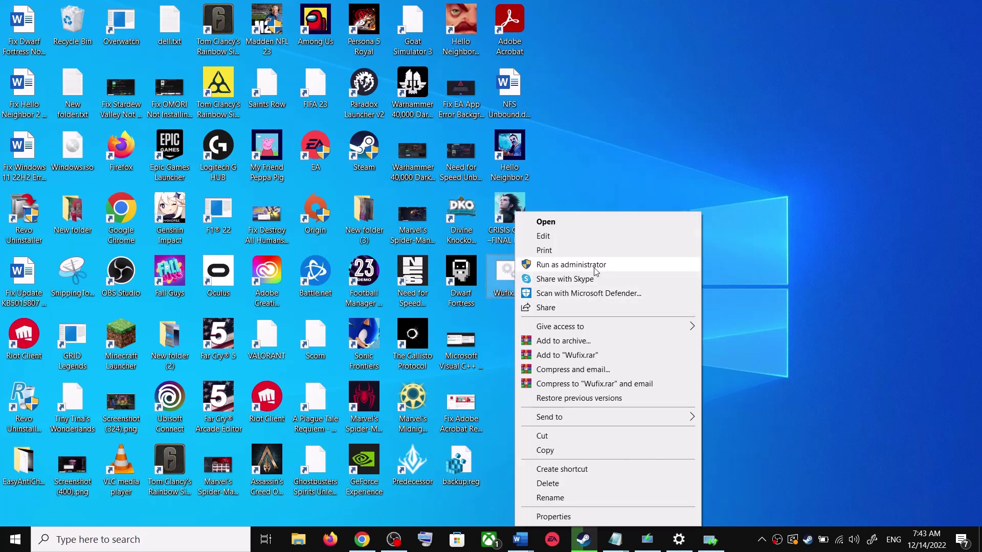
{"action": "left_click", "coordinate": [555, 264]}
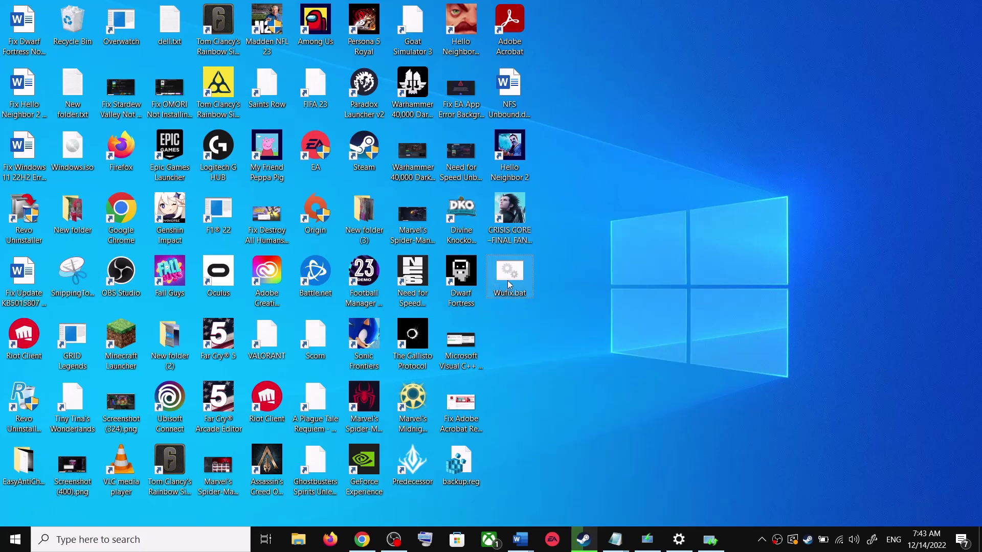
{"action": "right_click", "coordinate": [509, 285]}
{"action": "left_click", "coordinate": [575, 266]}
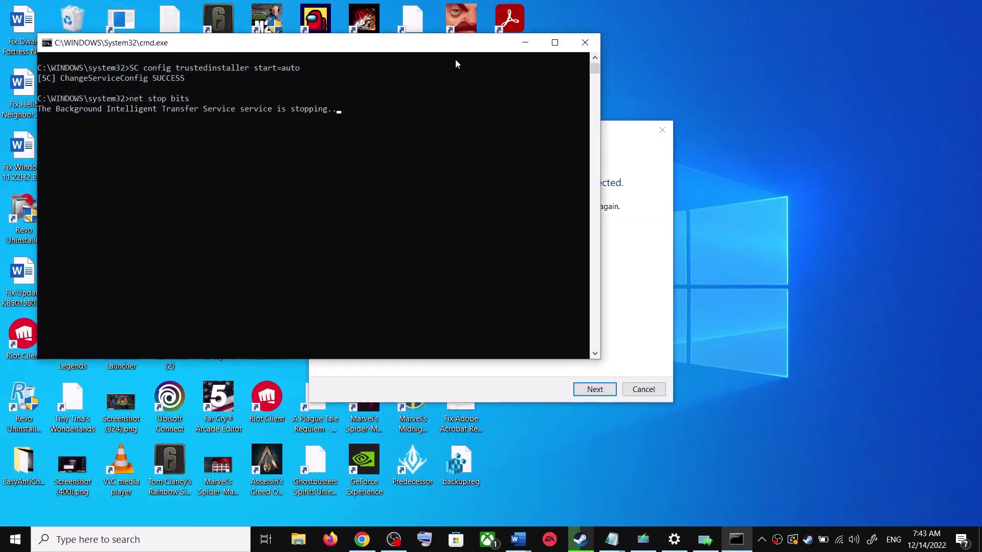
Move the cmd.exe window aside while Wufix.bat runs through Winsock reset and DISM ScanHealth
{"action": "left_click_drag", "start_coordinate": [445, 47], "coordinate": [557, 138]}
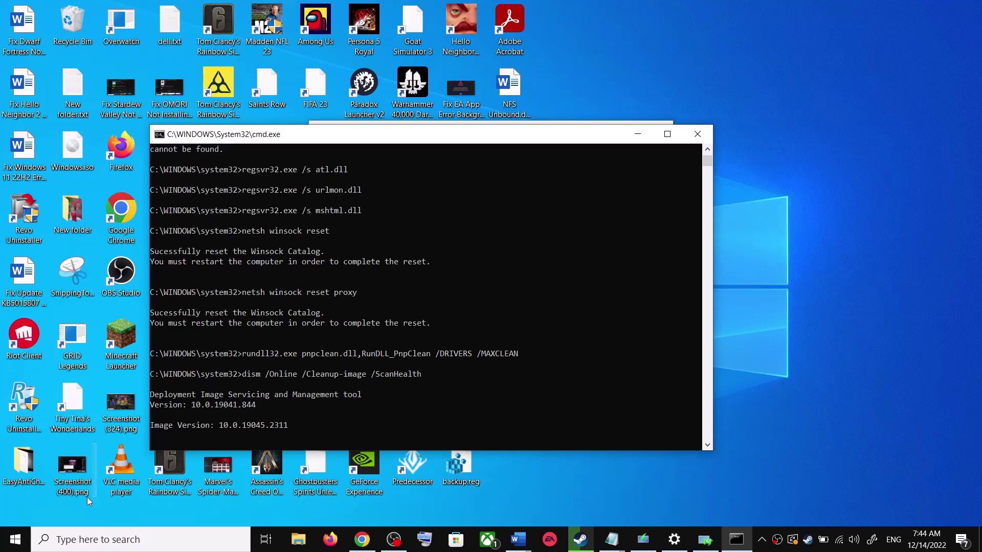
{"action": "left_click", "coordinate": [16, 541]}
Dismiss the power options without restarting, close Settings, and bring back the Word guide
{"action": "left_click", "coordinate": [22, 516]}
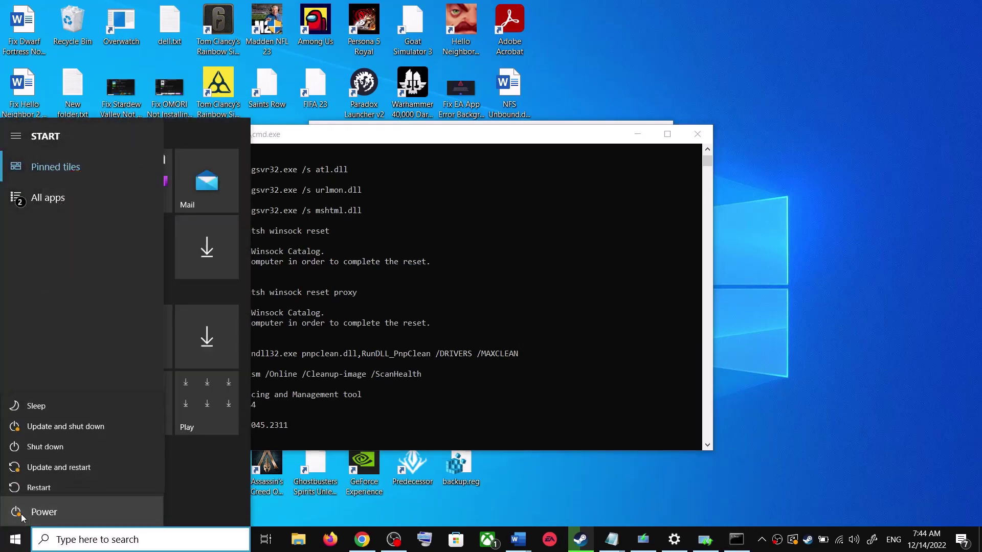
{"action": "left_click", "coordinate": [813, 350]}
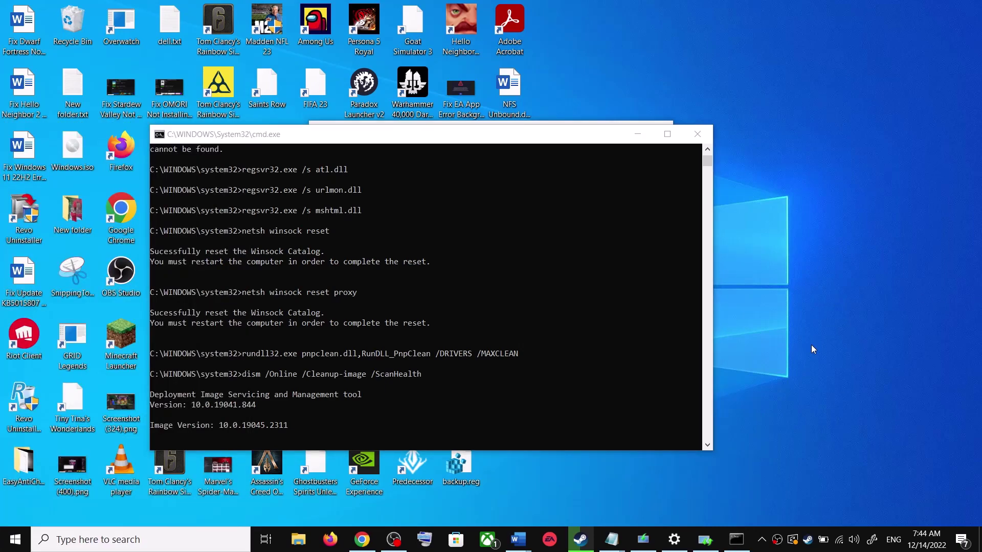
{"action": "right_click", "coordinate": [672, 548]}
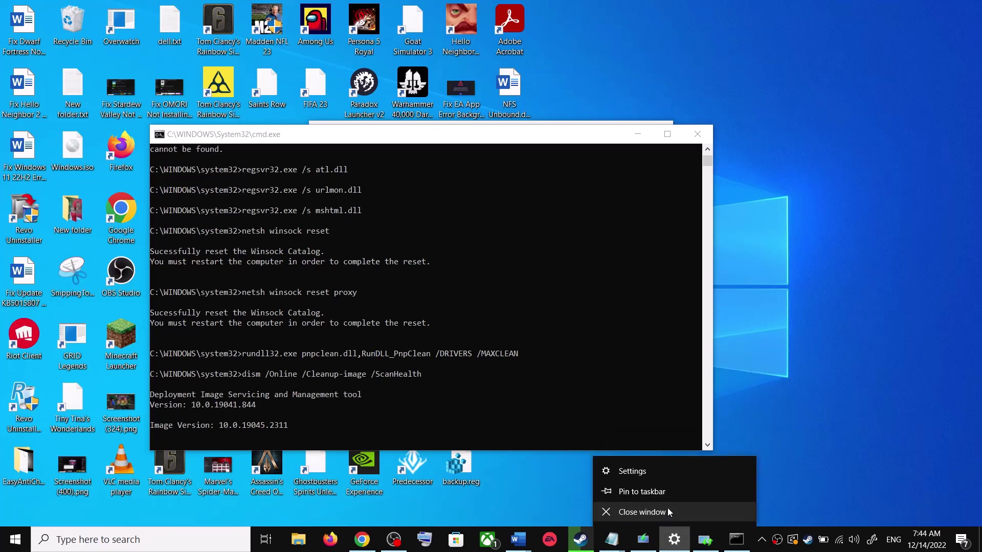
{"action": "left_click", "coordinate": [671, 511]}
{"action": "mouse_move", "coordinate": [519, 543]}
{"action": "left_click", "coordinate": [598, 486]}
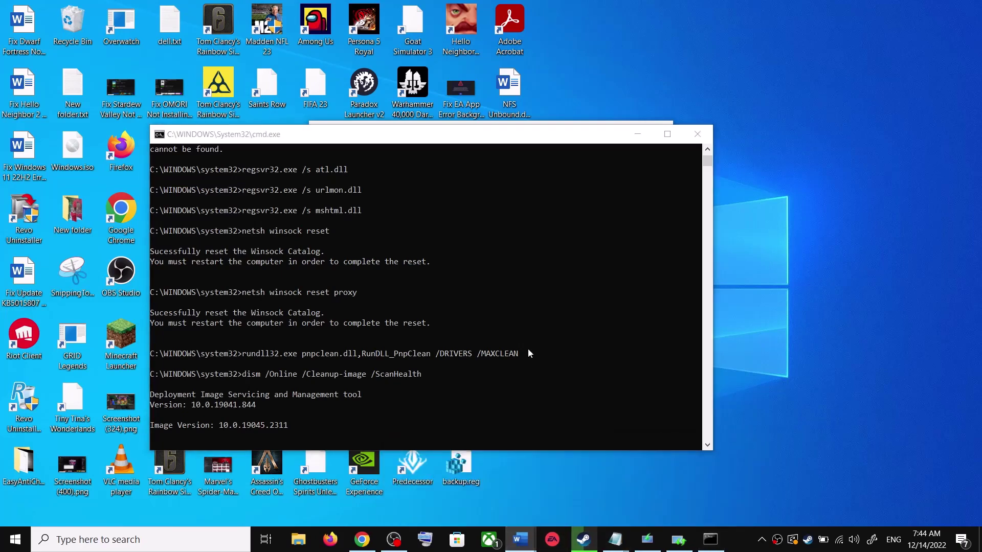
Scroll the guide to Step 4 'Use Media Creation Tool' and its microsoft.com download link
{"action": "scroll", "coordinate": [493, 334], "scroll_direction": "down", "scroll_amount": 5}
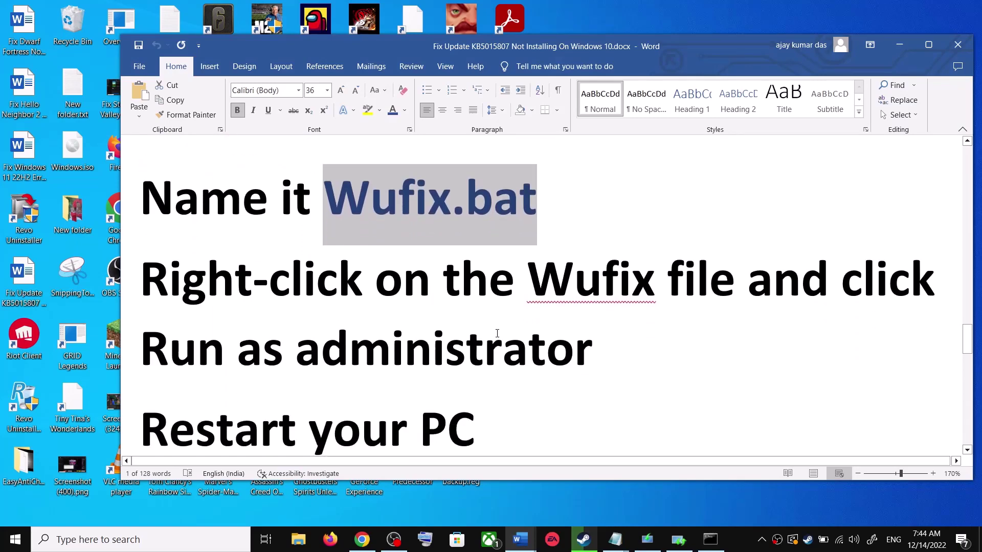
{"action": "scroll", "coordinate": [497, 333], "scroll_direction": "down", "scroll_amount": 1}
{"action": "left_click_drag", "start_coordinate": [358, 333], "coordinate": [798, 345]}
{"action": "scroll", "coordinate": [491, 351], "scroll_direction": "down", "scroll_amount": 3}
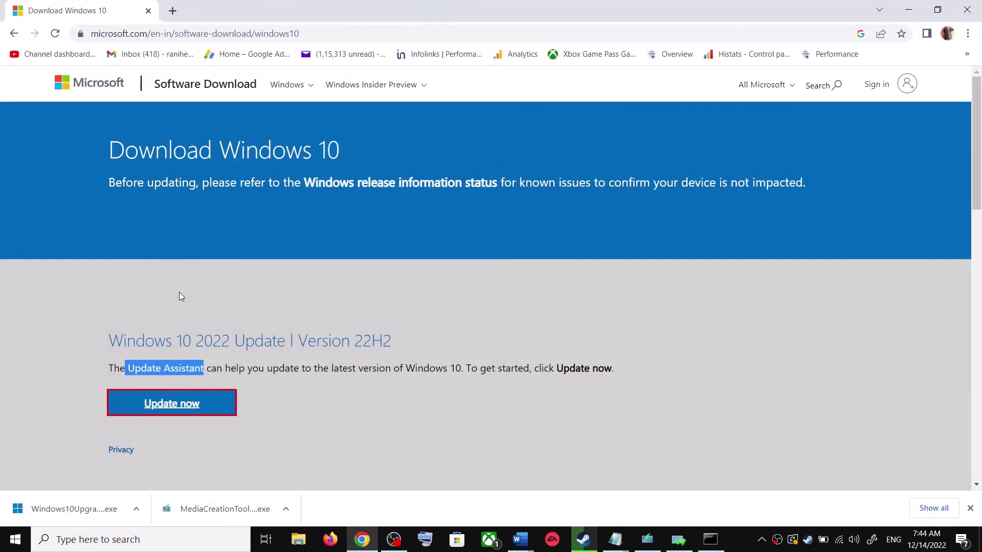
Find 'Create Windows 10 installation media' and launch MediaCreationTool.exe from Chrome's download bar
{"action": "scroll", "coordinate": [184, 299], "scroll_direction": "down", "scroll_amount": 5}
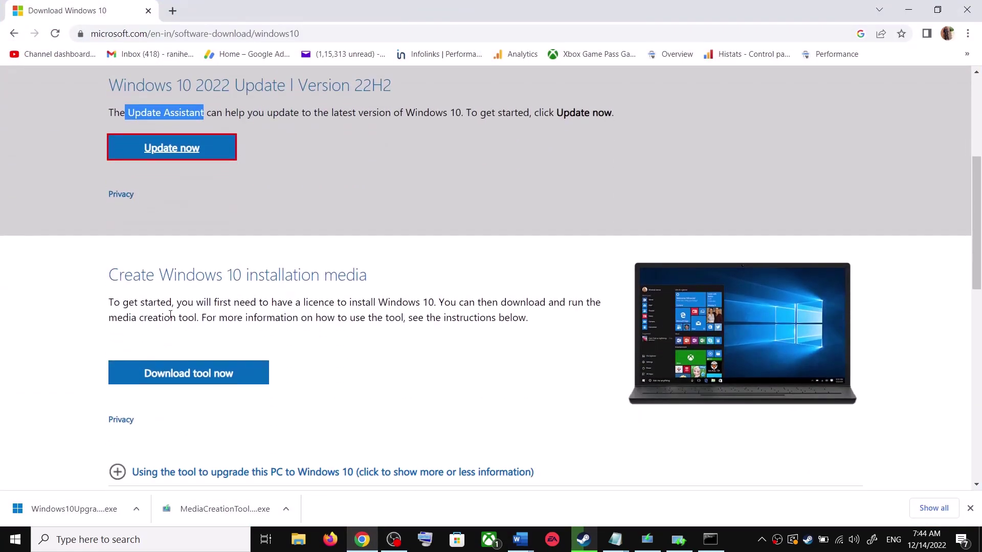
{"action": "left_click_drag", "start_coordinate": [119, 322], "coordinate": [204, 318]}
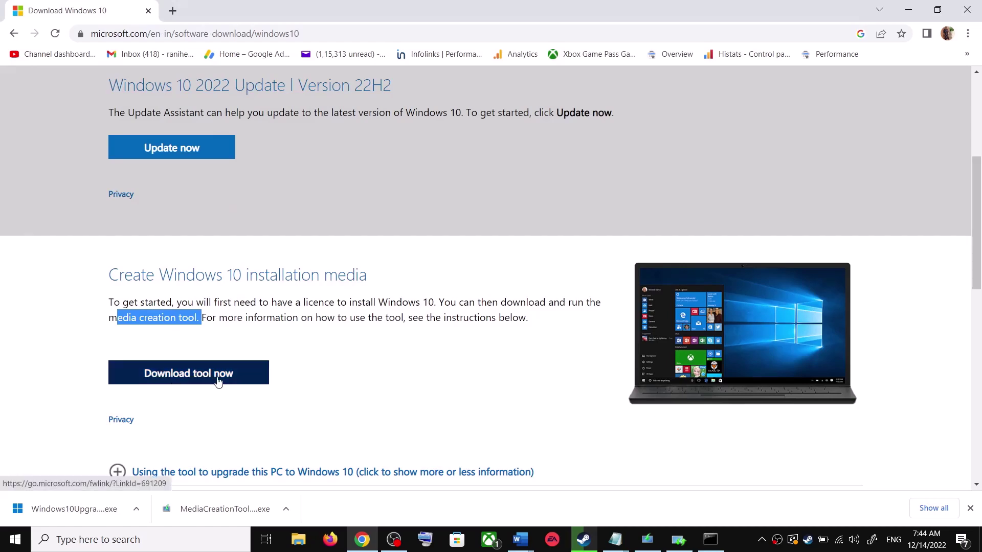
{"action": "left_click", "coordinate": [206, 514]}
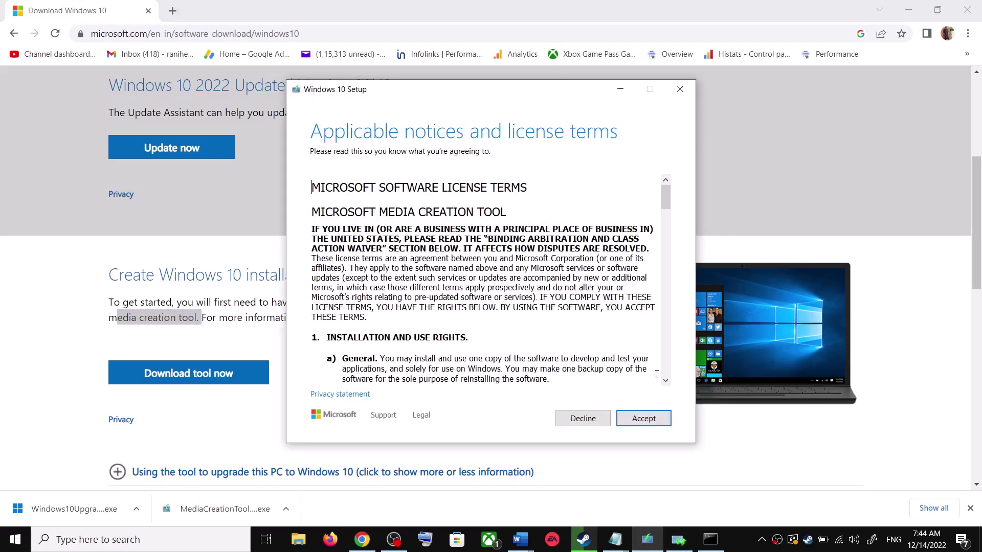
Accept the Windows 10 licence terms and begin upgrading this PC now
{"action": "left_click", "coordinate": [668, 423]}
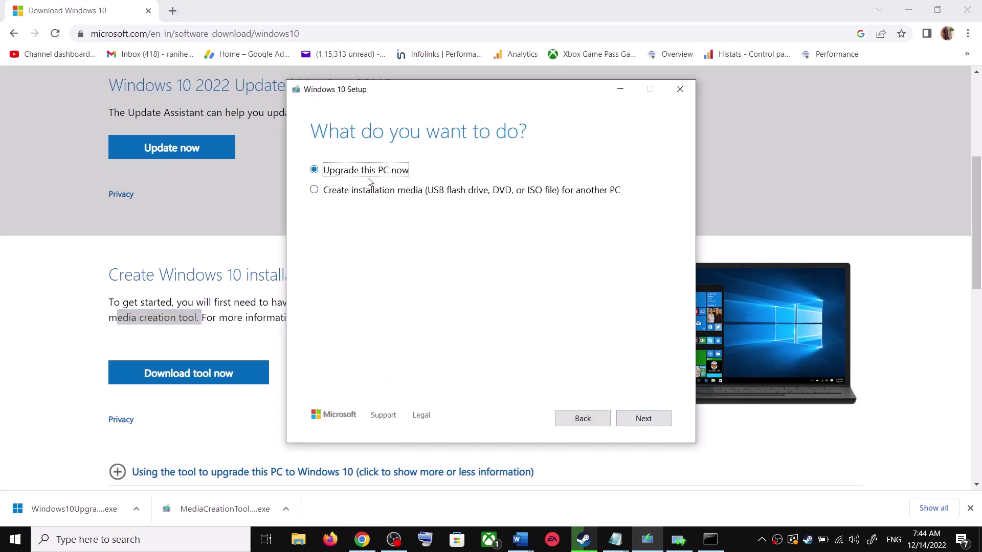
{"action": "left_click", "coordinate": [652, 419]}
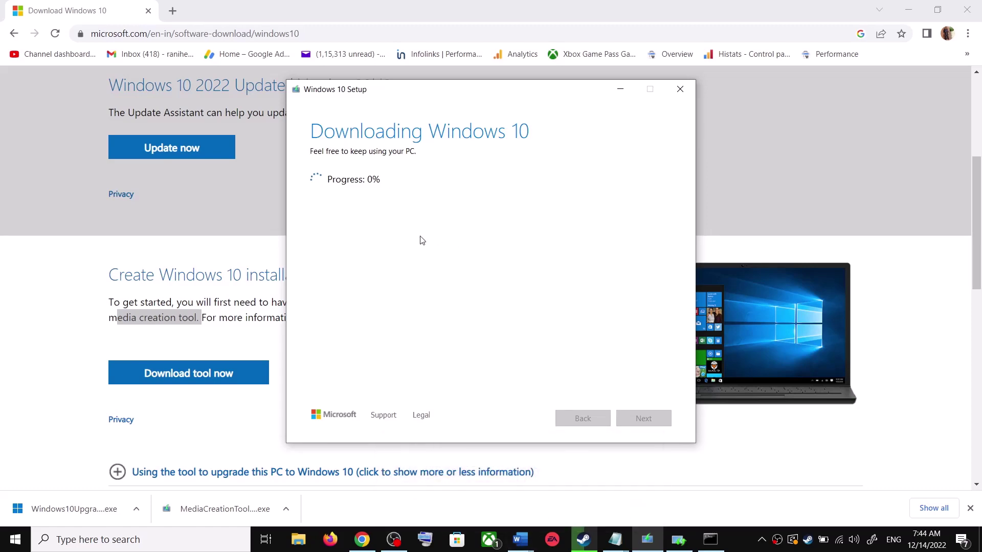
Maximise the Fix Update KB5015807 Word guide and scroll to the Ready to install screenshot
{"action": "mouse_move", "coordinate": [520, 540]}
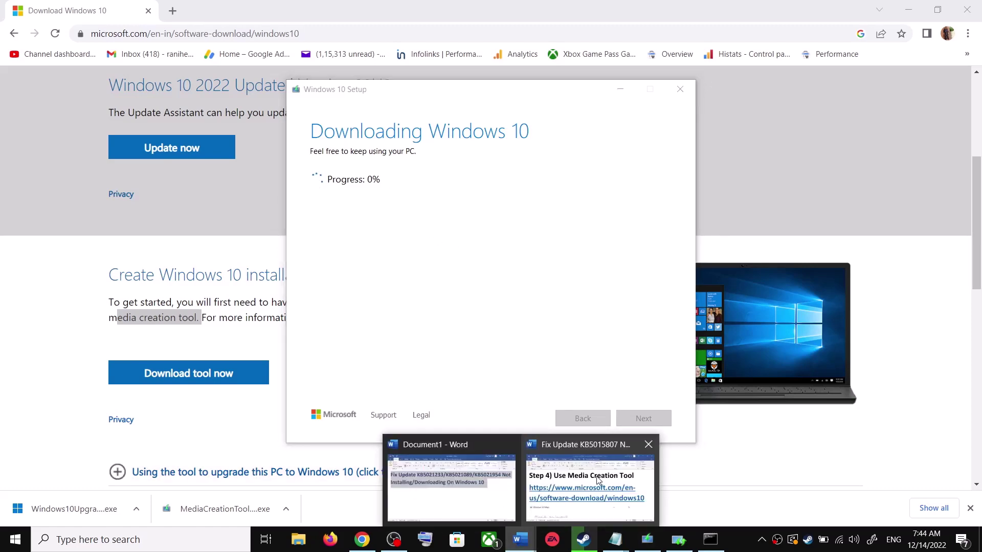
{"action": "left_click", "coordinate": [573, 481]}
{"action": "scroll", "coordinate": [648, 259], "scroll_direction": "down", "scroll_amount": 5}
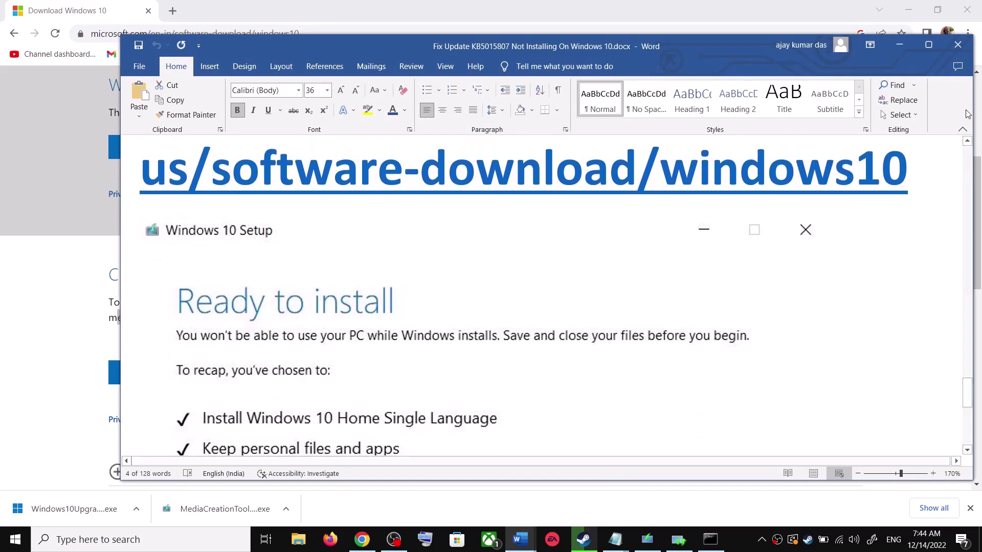
{"action": "left_click", "coordinate": [927, 52]}
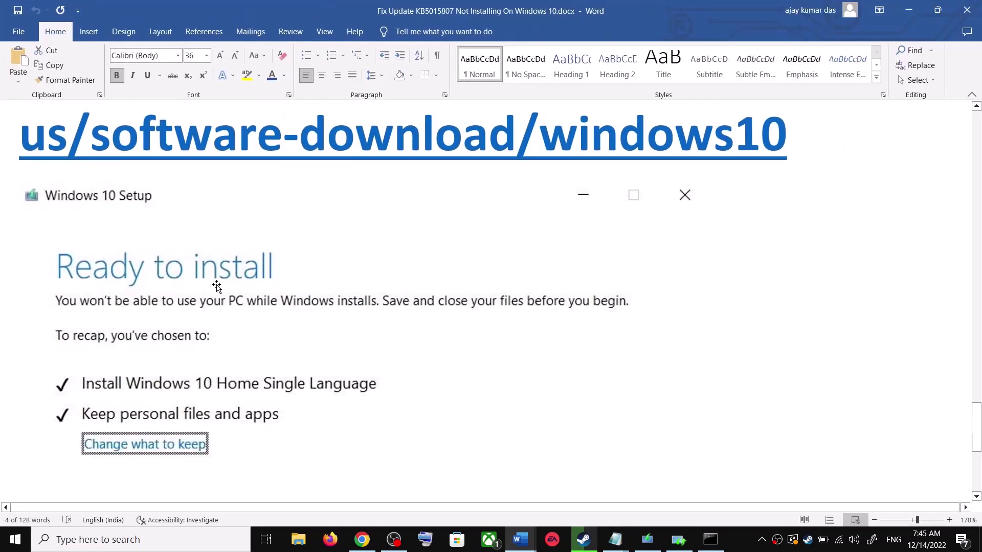
{"action": "scroll", "coordinate": [213, 300], "scroll_direction": "down", "scroll_amount": 3}
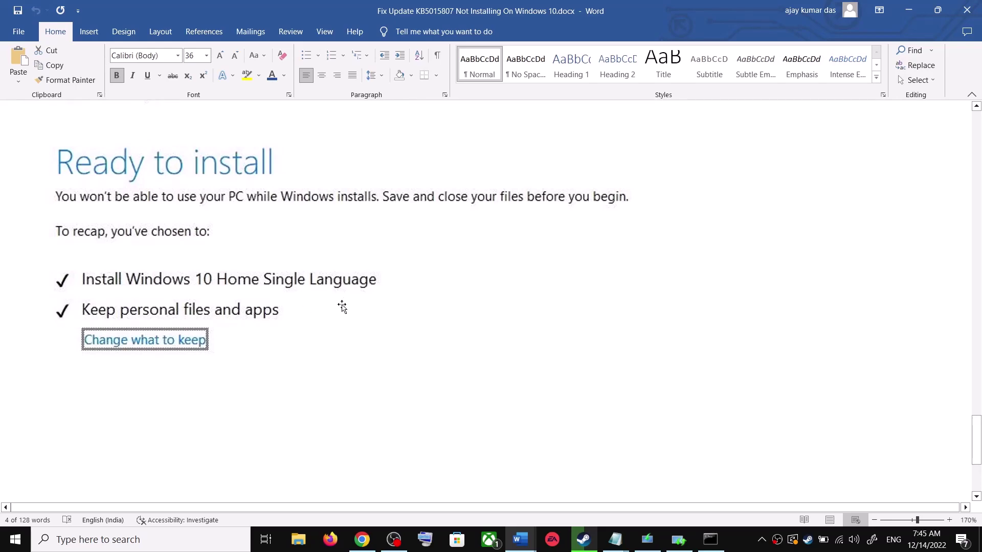
{"action": "scroll", "coordinate": [342, 305], "scroll_direction": "down", "scroll_amount": 4}
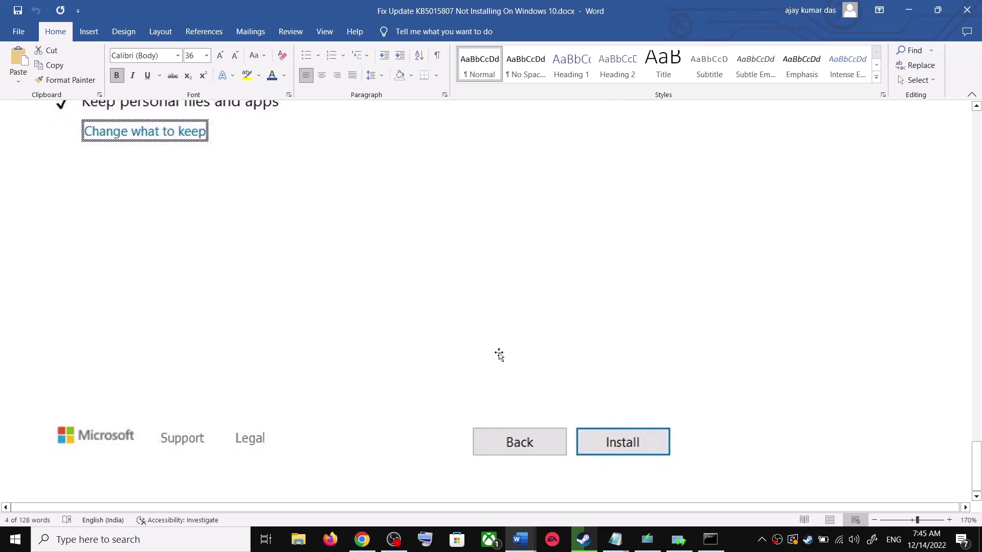
{"action": "scroll", "coordinate": [499, 355], "scroll_direction": "up", "scroll_amount": 5}
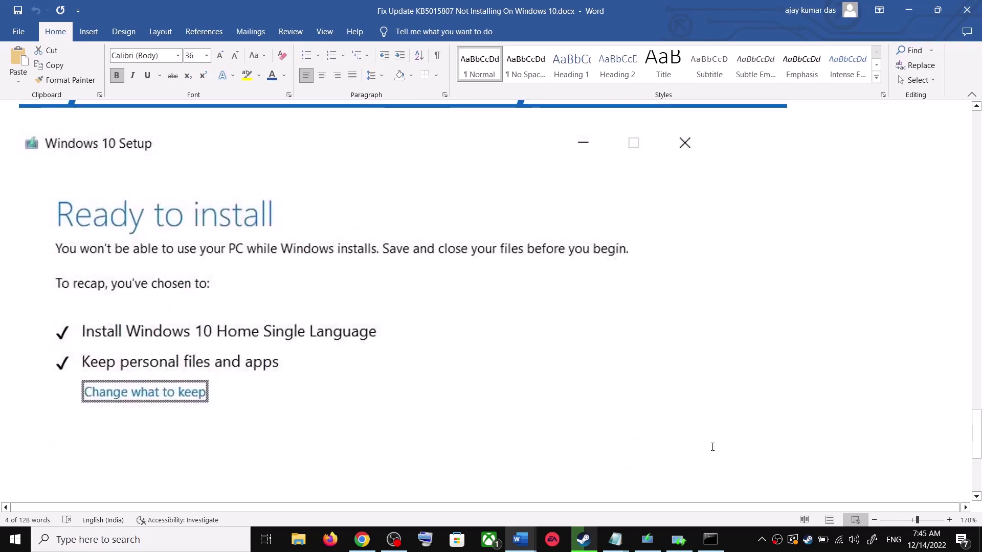